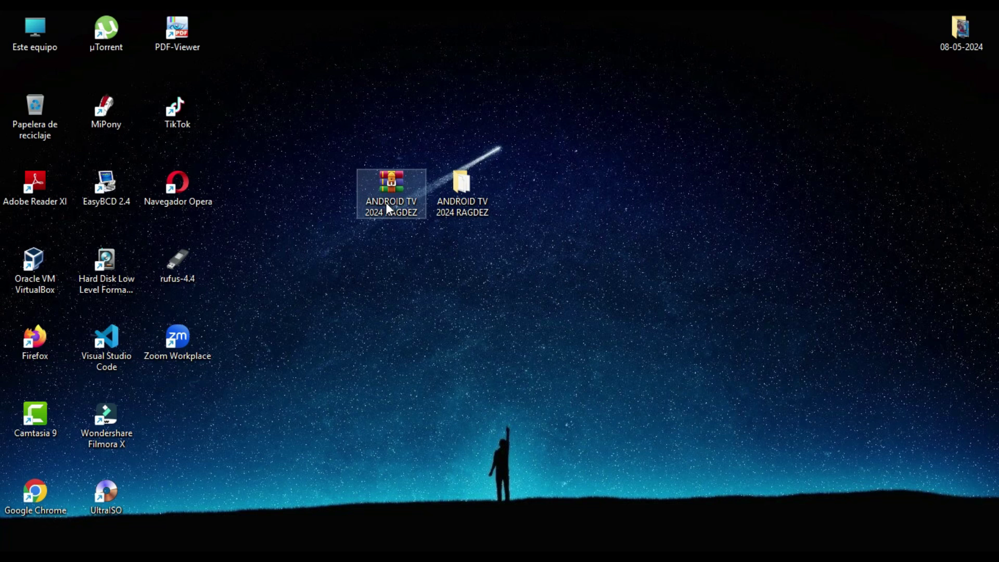
# - Extract the ANDROID TV 2024 RAGDEZ archive on the desktop into a folder of the same name
pyautogui.rightClick(389, 174)
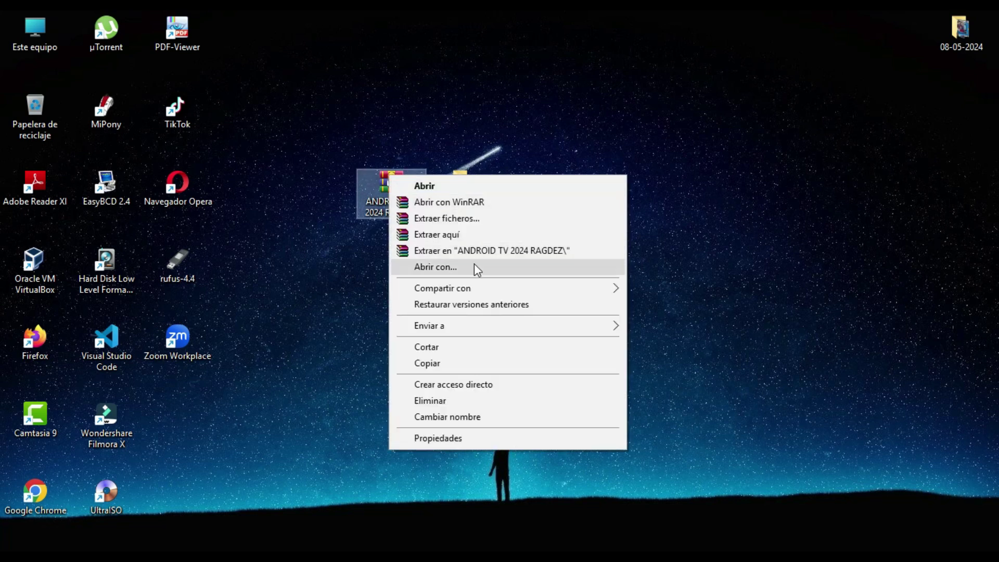
pyautogui.click(447, 252)
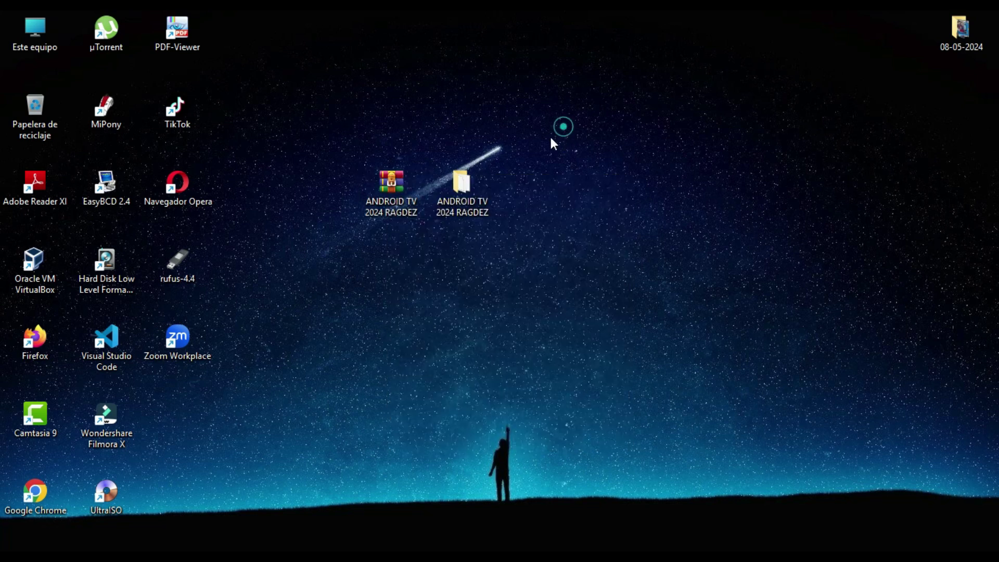
# - Examine the files inside the extracted ANDROID TV 2024 RAGDEZ folder, leaving the desktop clear again
pyautogui.moveTo(464, 201)
pyautogui.doubleClick(460, 183)
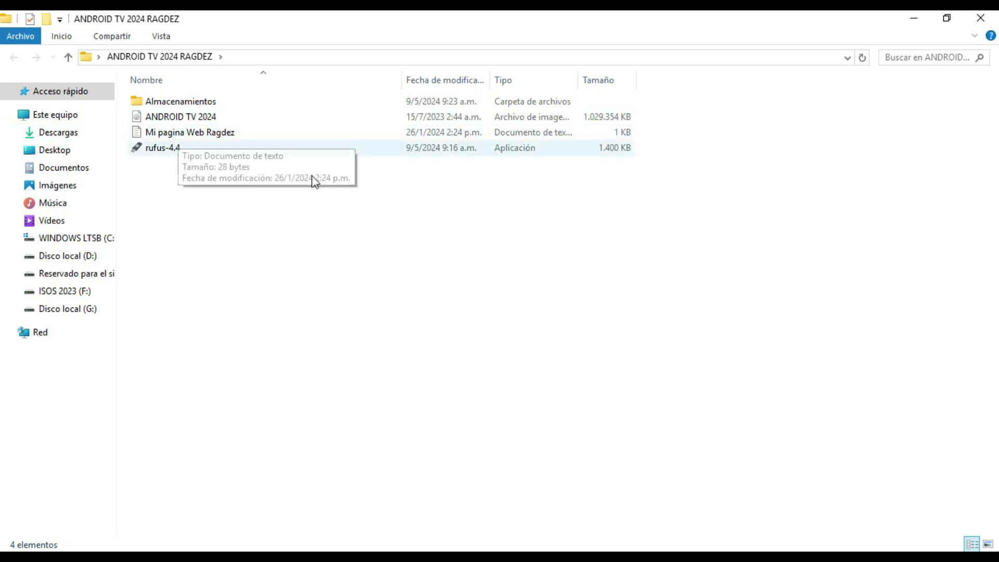
pyautogui.click(914, 20)
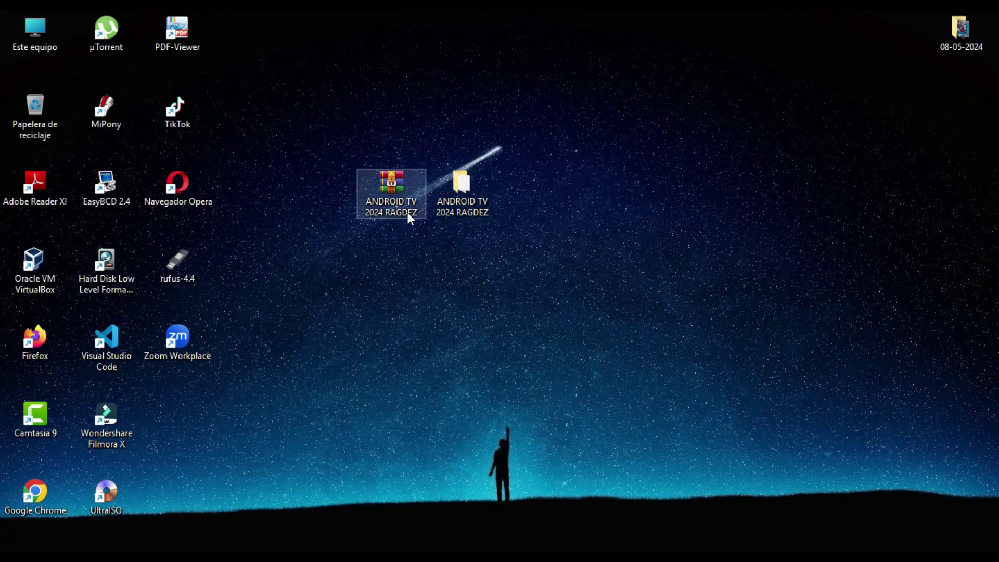
pyautogui.doubleClick(458, 193)
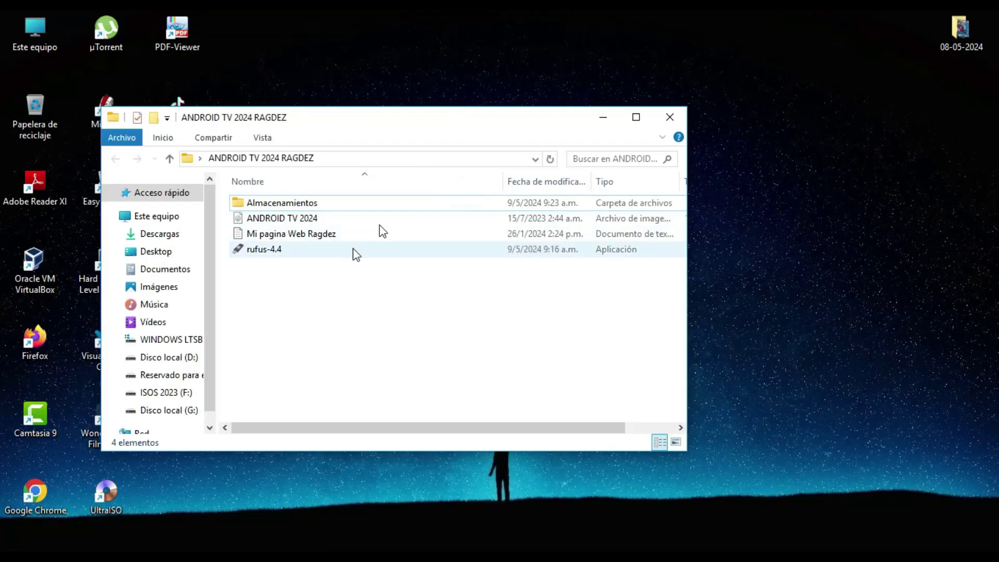
pyautogui.doubleClick(407, 121)
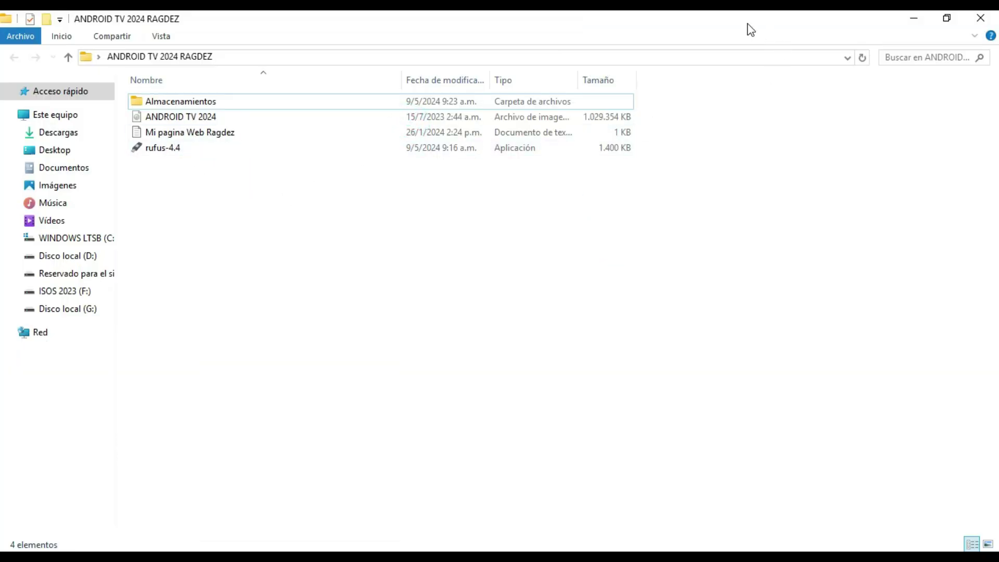
pyautogui.click(915, 18)
# - Launch Rufus 4.4 from the desktop and place its window so the ANDROID TV 2024 RAGDEZ folder icon is uncovered
pyautogui.doubleClick(178, 264)
pyautogui.moveTo(482, 56)
pyautogui.mouseDown()
pyautogui.moveTo(541, 94)
pyautogui.moveTo(488, 53)
pyautogui.mouseUp()
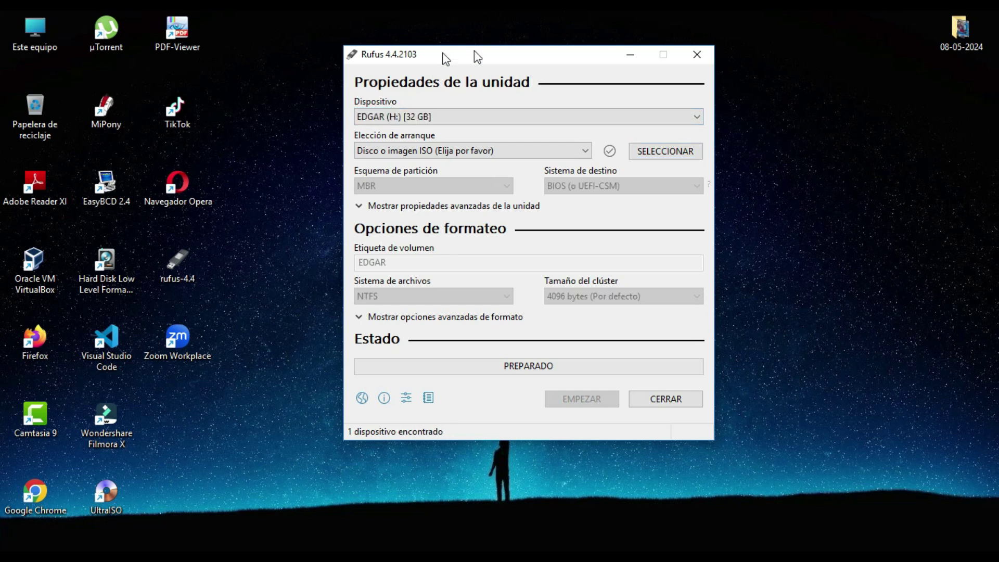
pyautogui.moveTo(485, 63); pyautogui.dragTo(701, 70)
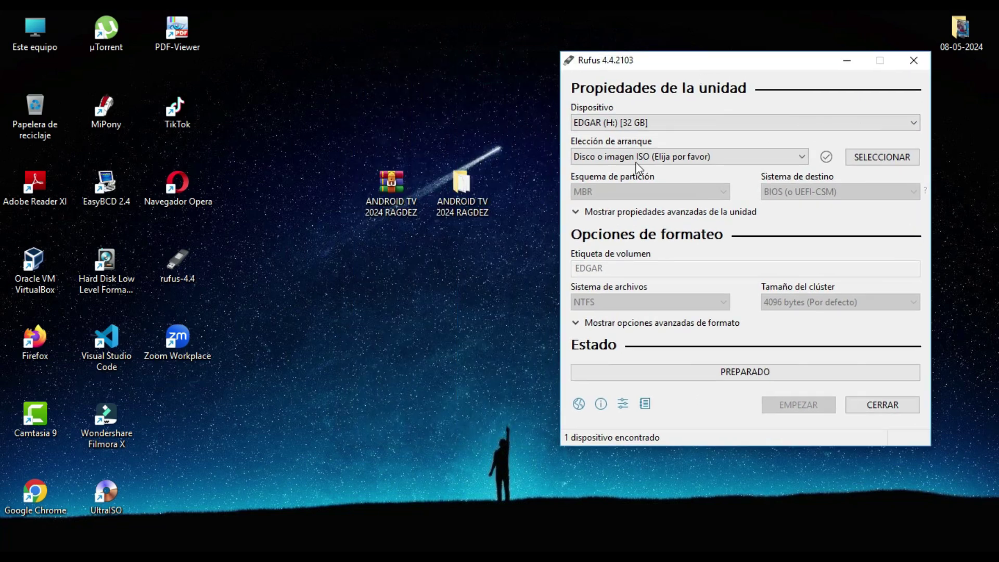
# - Open the ANDROID TV 2024 RAGDEZ folder beside Rufus and load the ANDROID TV 2024 ISO as the boot image
pyautogui.doubleClick(461, 183)
pyautogui.moveTo(566, 22); pyautogui.dragTo(268, 82)
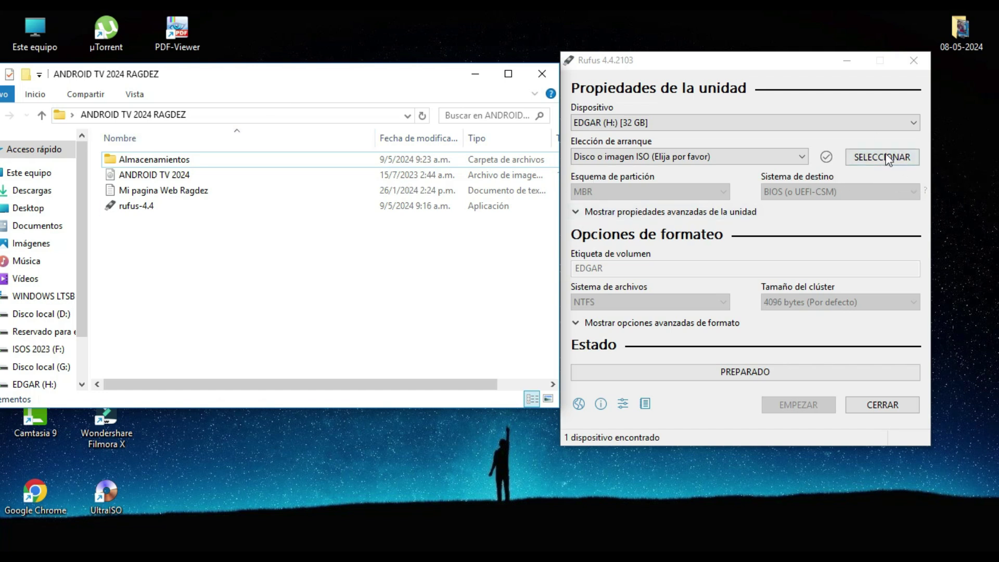
pyautogui.click(208, 176)
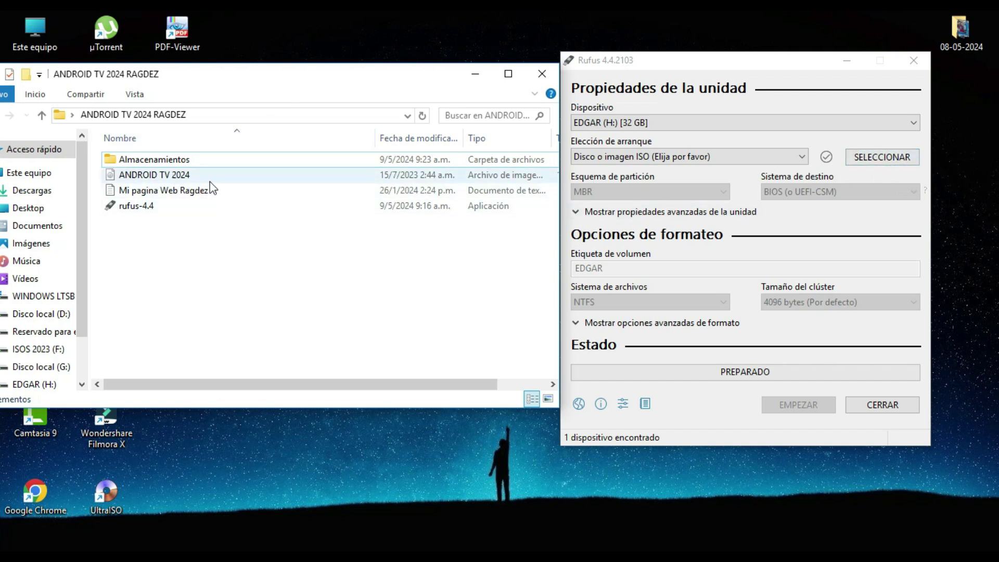
pyautogui.moveTo(148, 178); pyautogui.dragTo(658, 171)
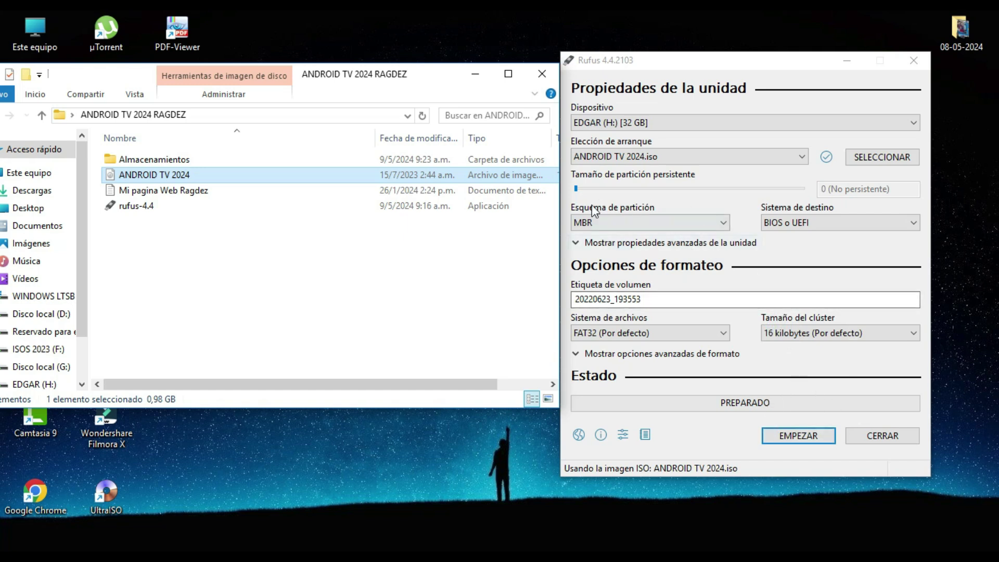
# - Write the ISO to the 32 GB USB drive (H:), accepting the data erasure, and close Rufus when it is ready
pyautogui.click(801, 438)
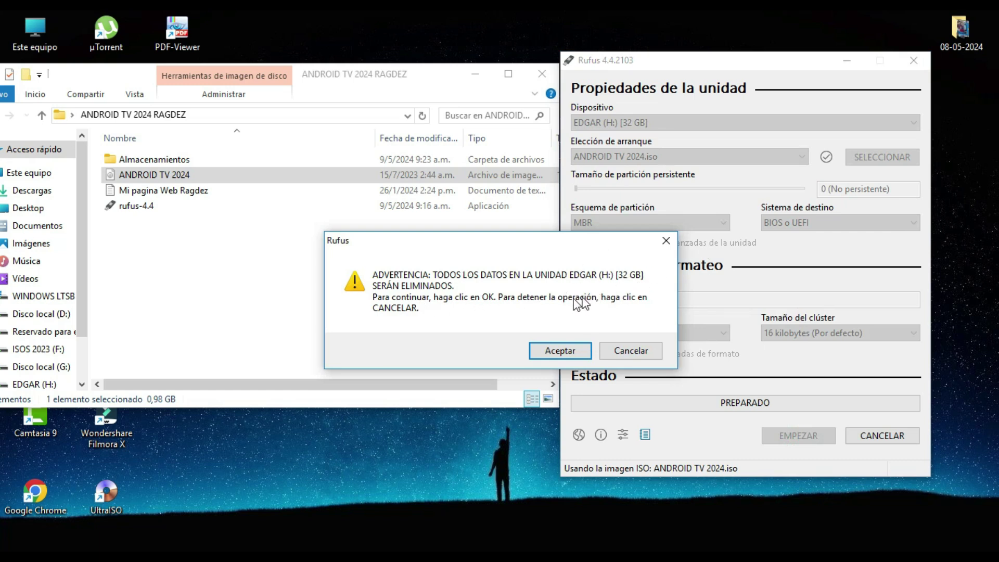
pyautogui.click(572, 355)
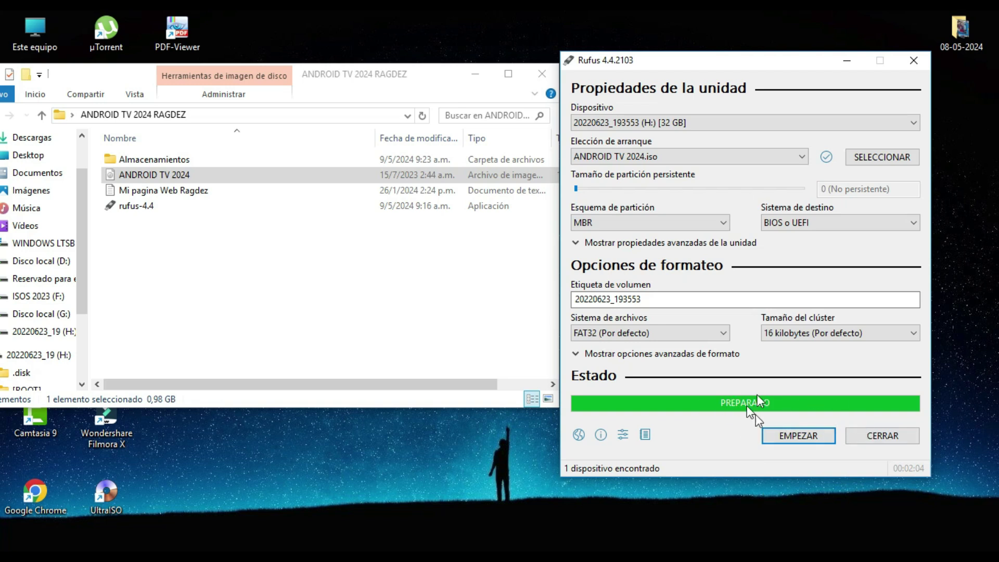
pyautogui.click(888, 433)
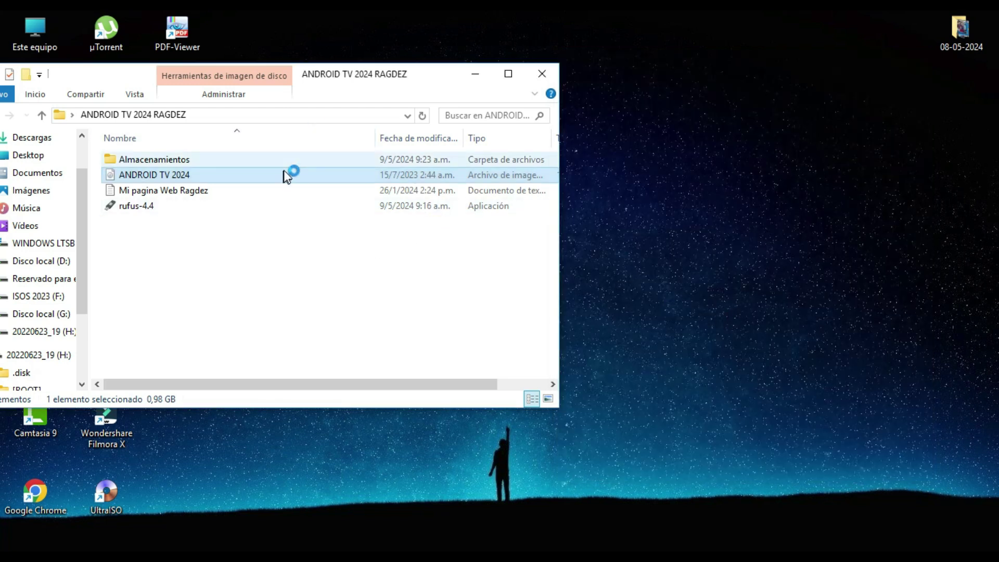
# - Copy the DATA2GB archive from the Almacenamientos folder
pyautogui.moveTo(317, 72); pyautogui.dragTo(471, 71)
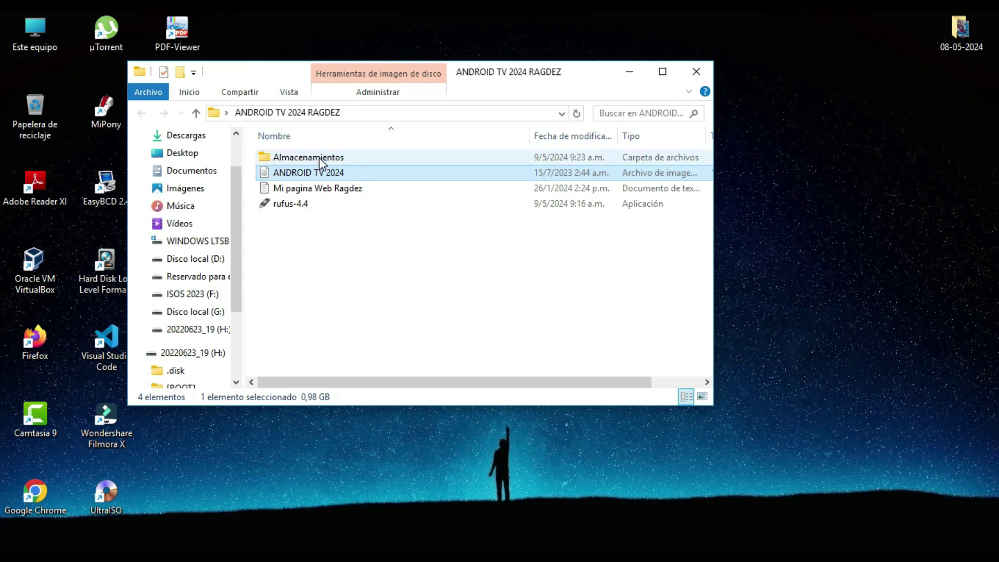
pyautogui.moveTo(322, 163)
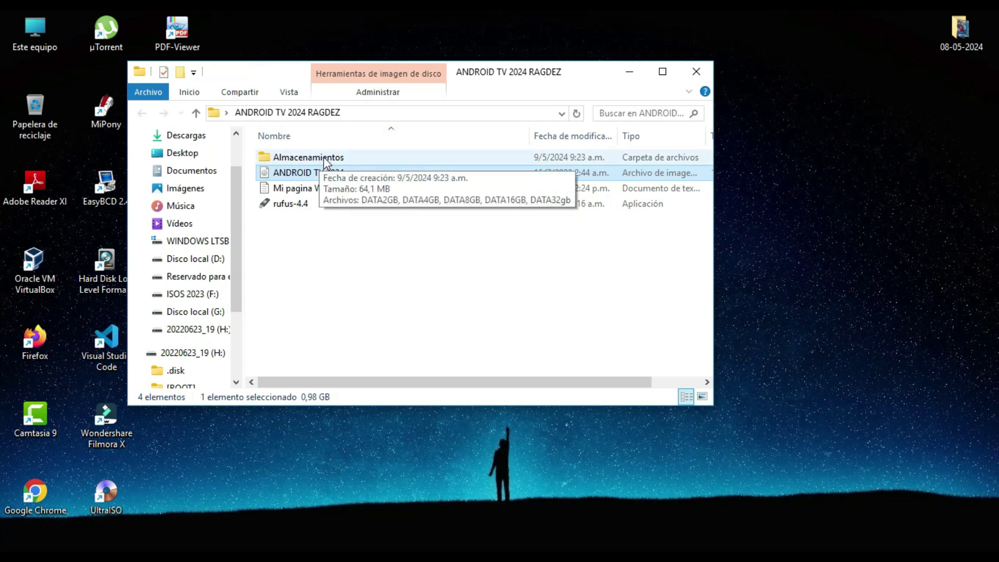
pyautogui.doubleClick(323, 158)
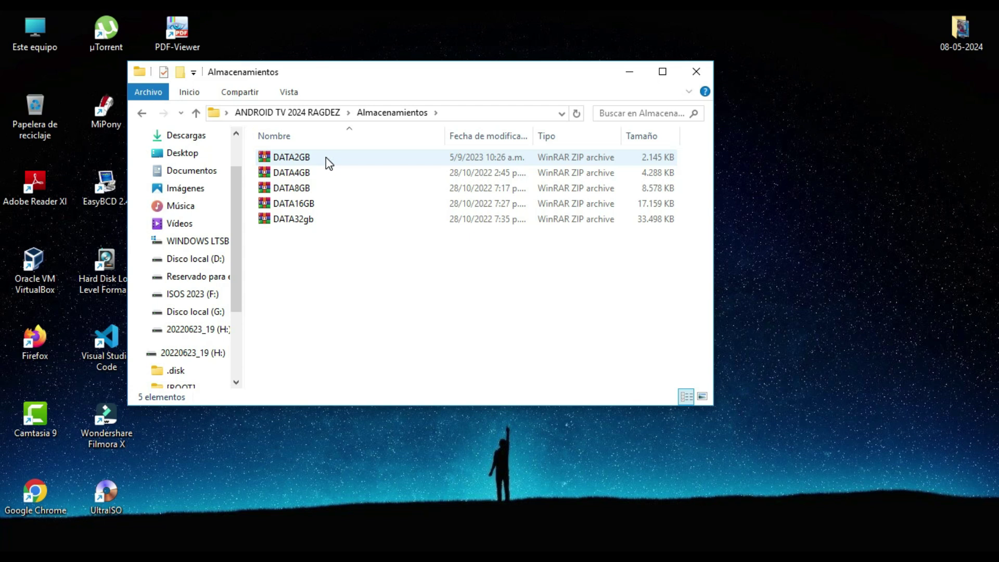
pyautogui.click(294, 159)
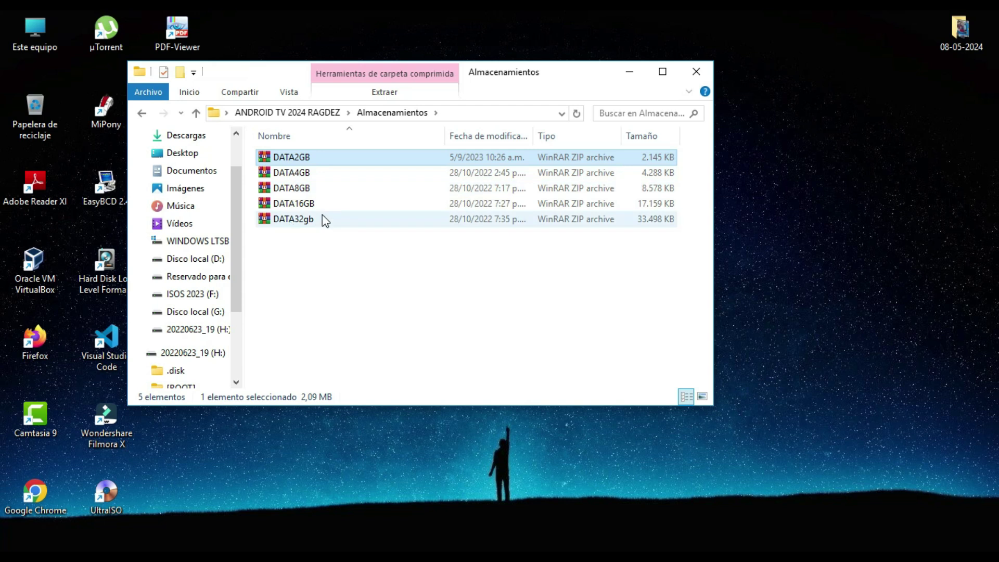
pyautogui.rightClick(290, 160)
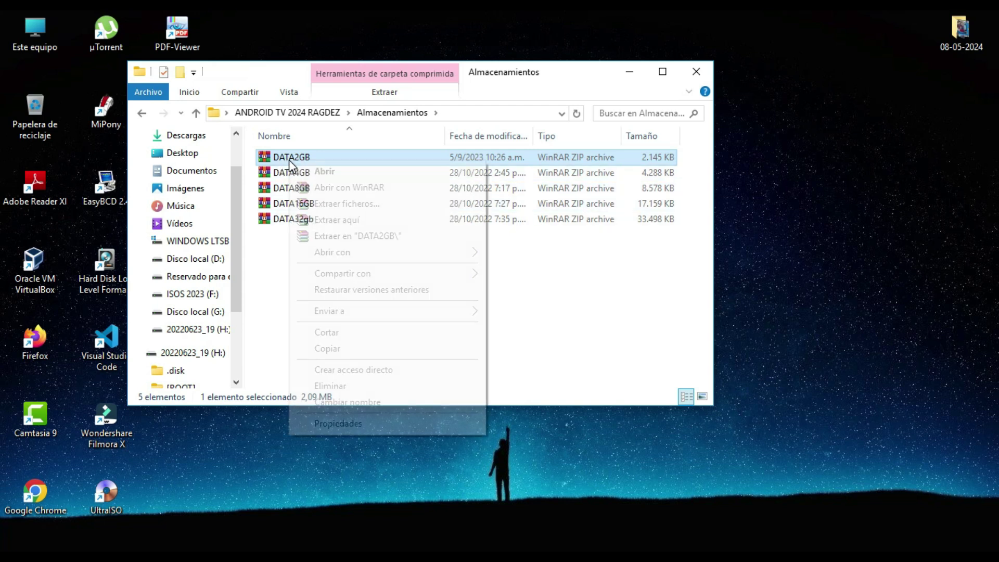
pyautogui.click(347, 349)
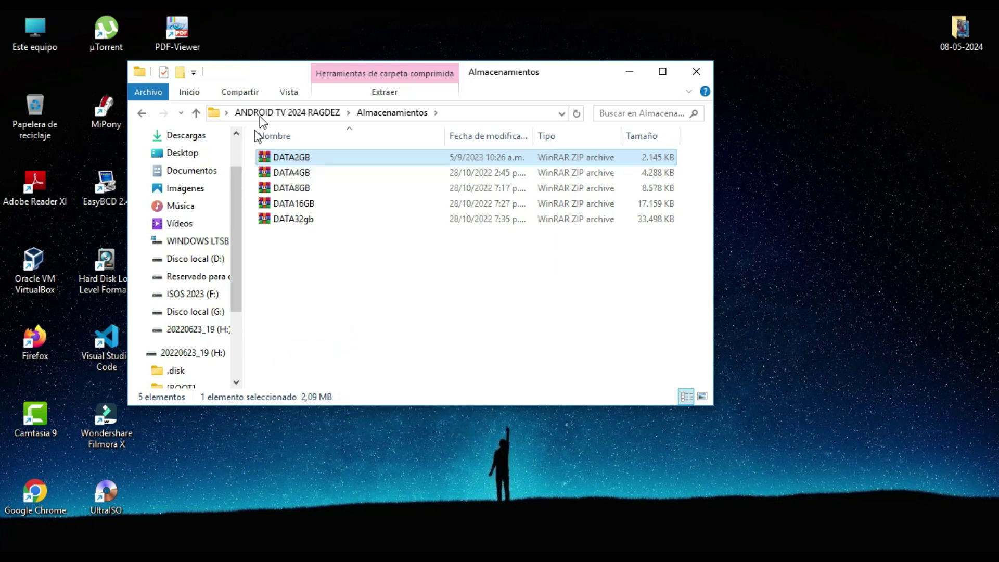
# - View the files written to the root of the USB drive (H:)
pyautogui.moveTo(256, 74); pyautogui.dragTo(295, 61)
pyautogui.click(235, 341)
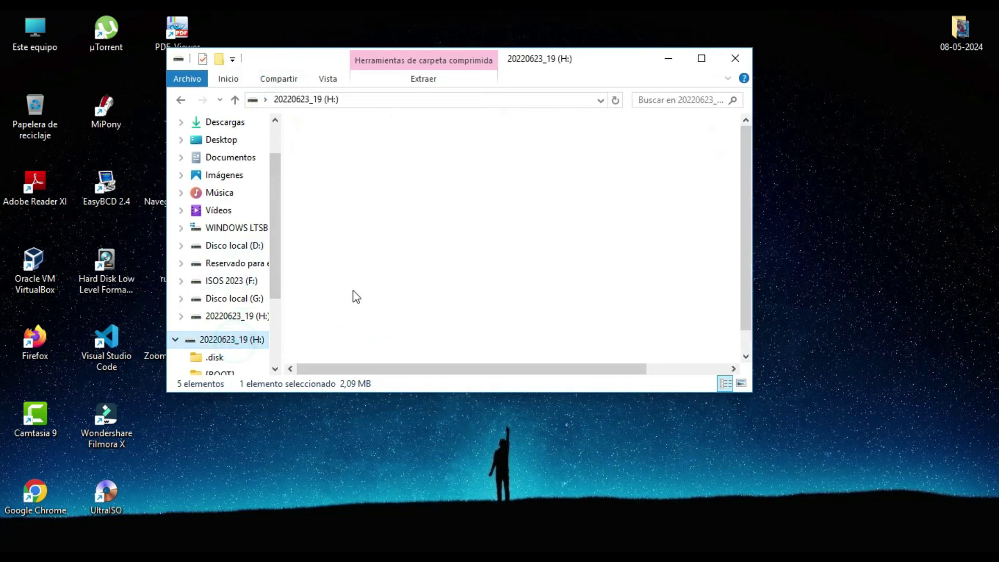
pyautogui.click(702, 58)
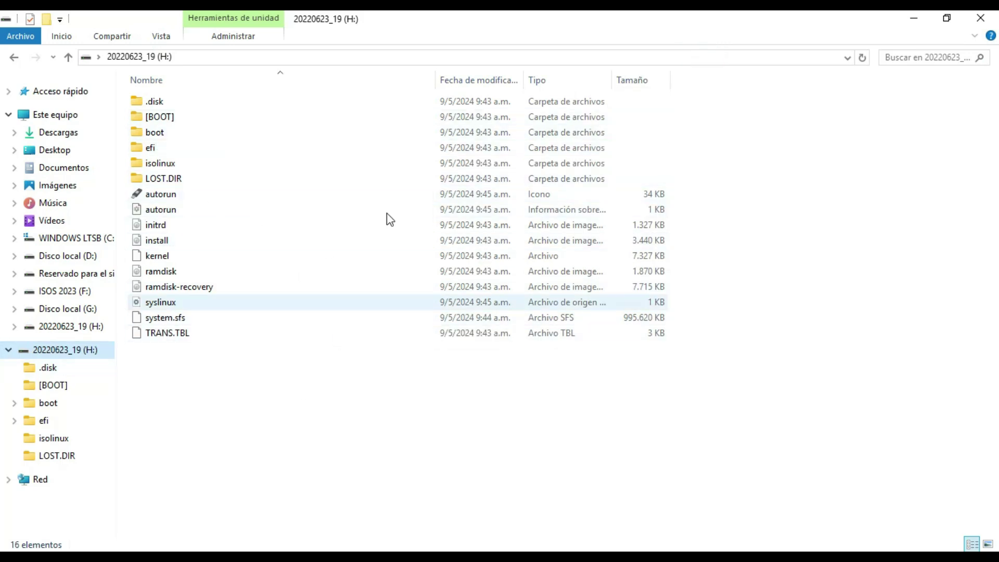
pyautogui.click(907, 23)
# - Paste DATA2GB into the root of the USB drive (H:) through Este equipo and extract the archive there
pyautogui.doubleClick(44, 27)
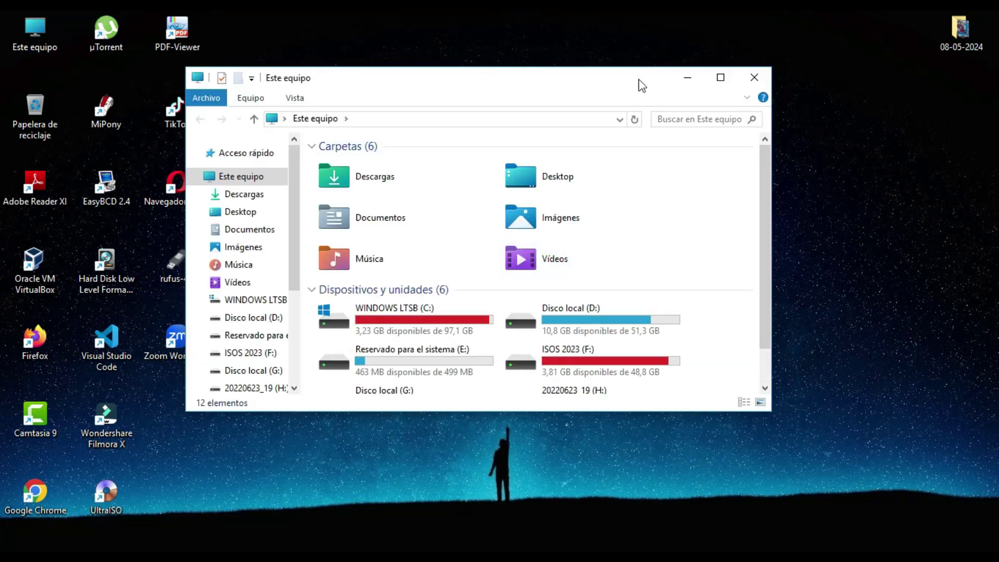
pyautogui.doubleClick(645, 74)
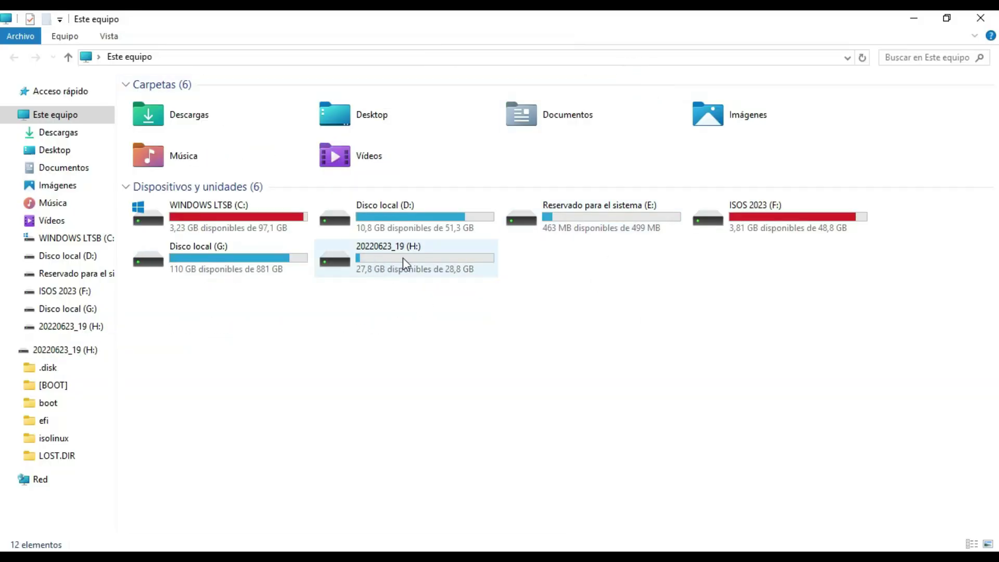
pyautogui.doubleClick(377, 260)
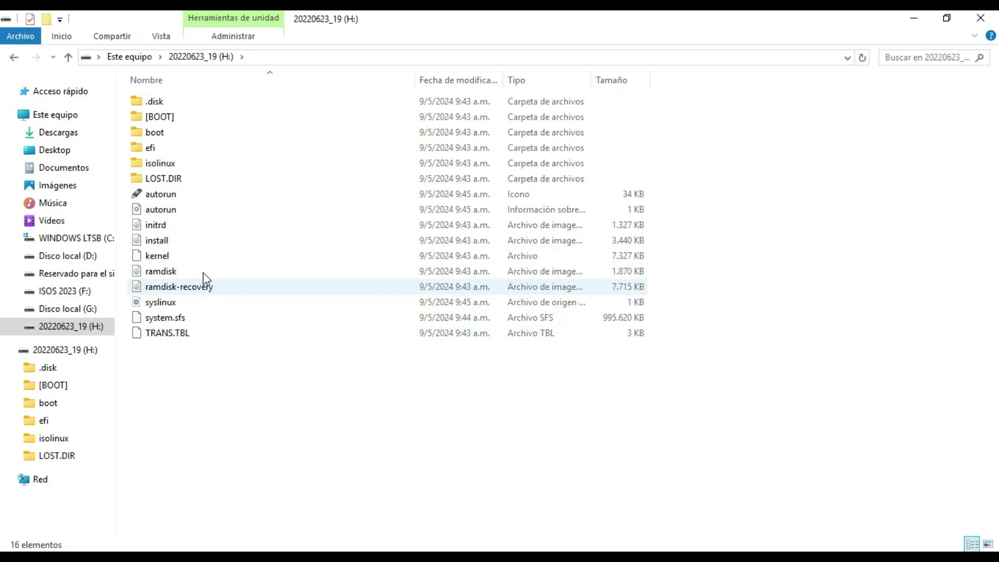
pyautogui.rightClick(169, 381)
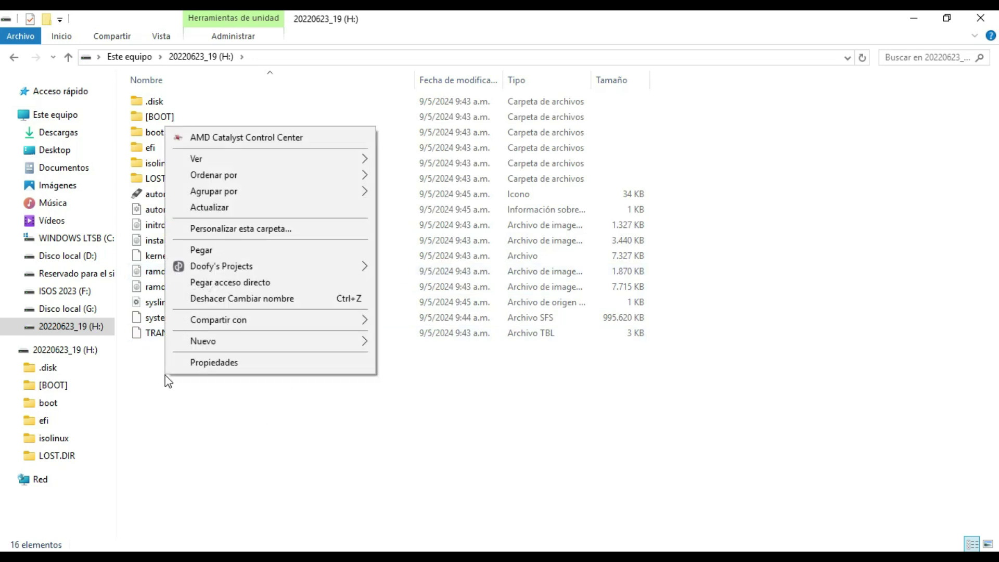
pyautogui.click(239, 250)
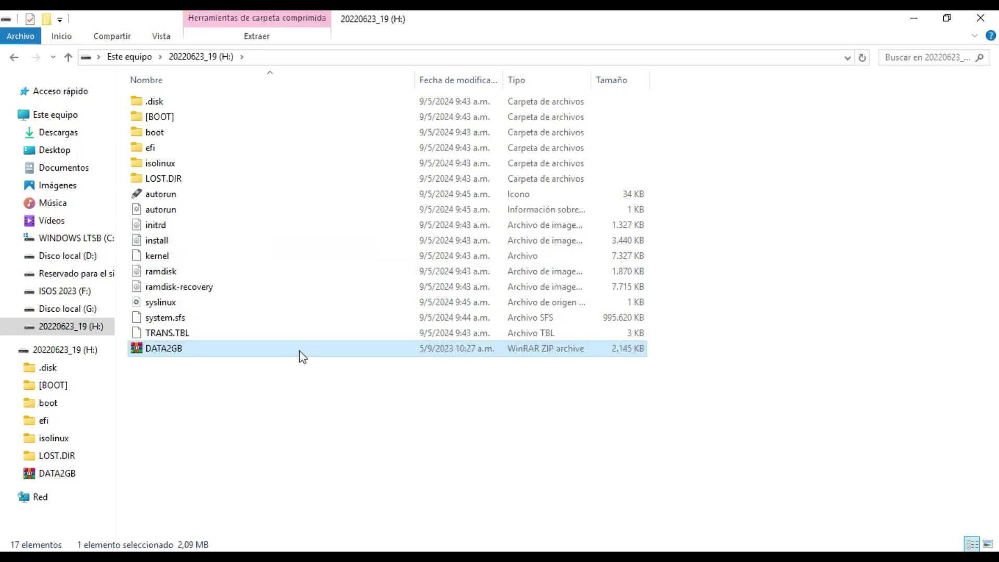
pyautogui.rightClick(163, 355)
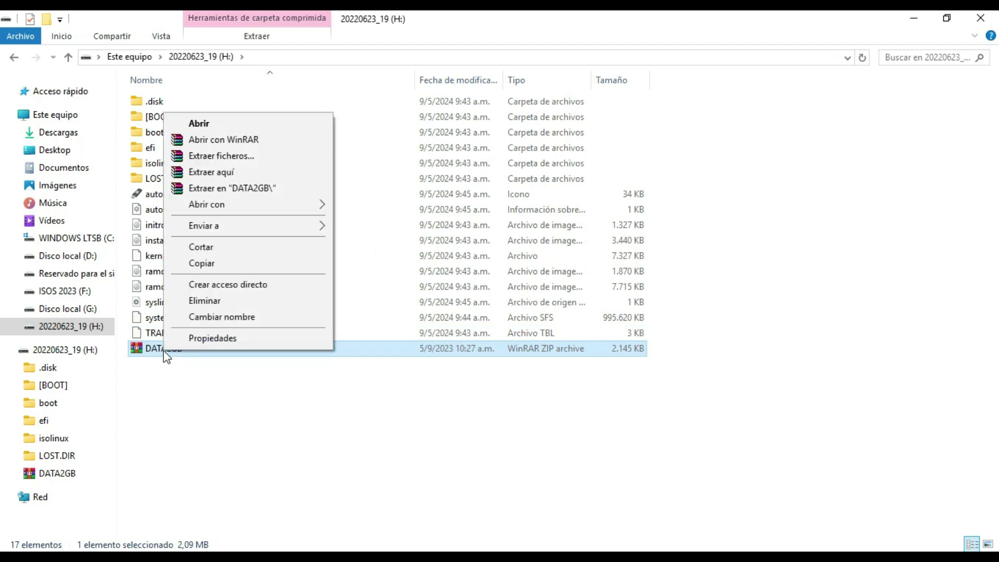
pyautogui.click(224, 171)
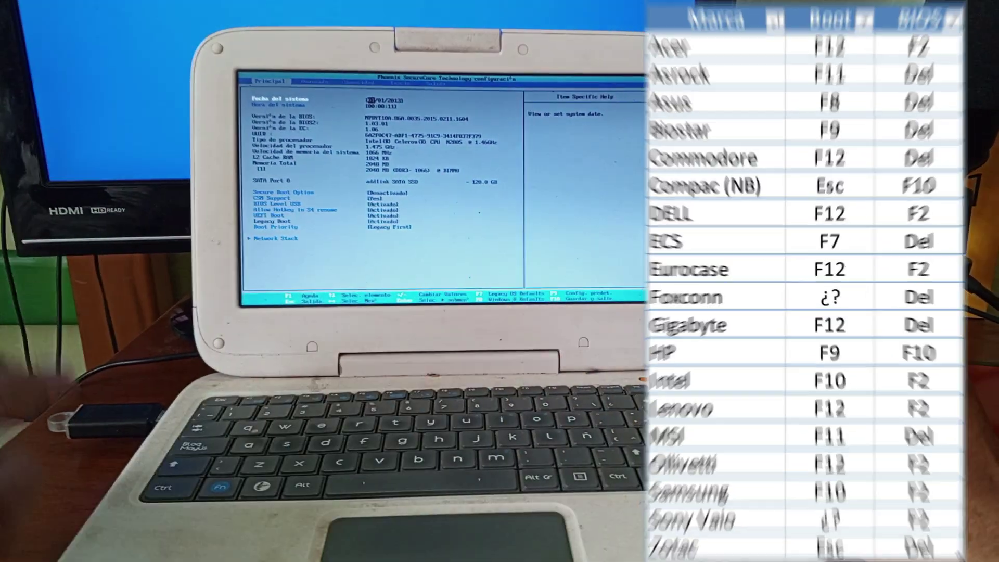
pyautogui.press('Right')
pyautogui.press('Right')
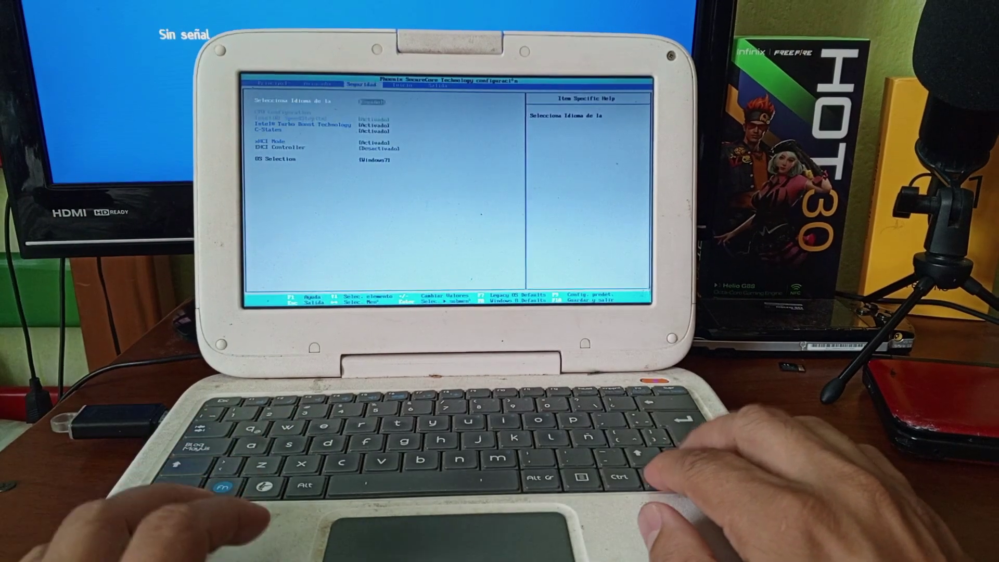
pyautogui.press('Right')
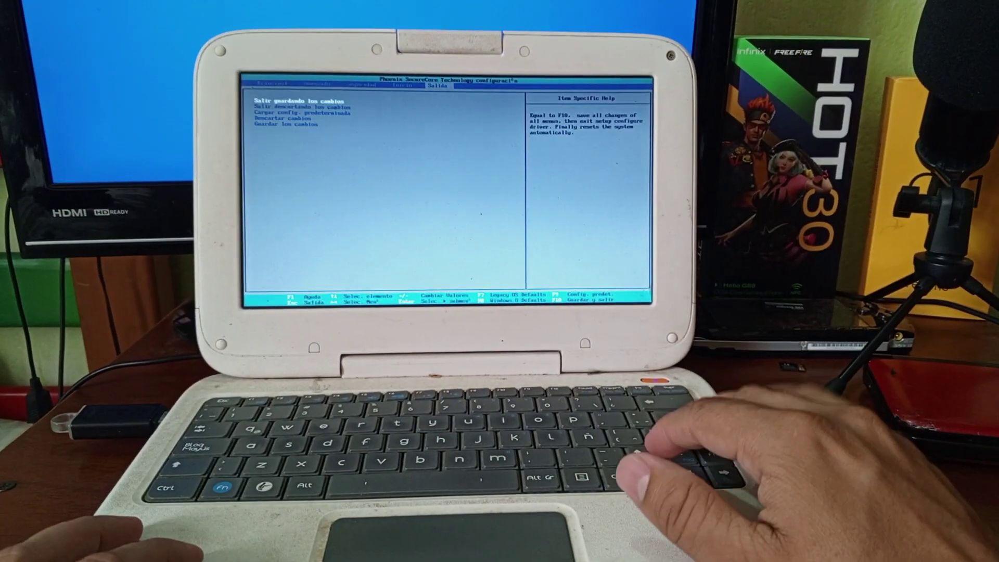
pyautogui.press('Return')
pyautogui.press('Return')
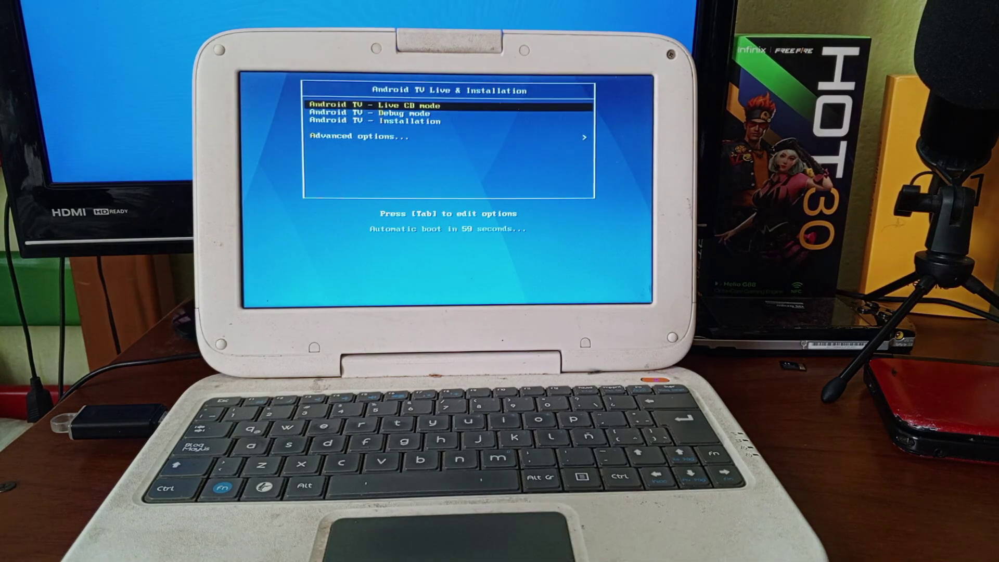
pyautogui.press('Up')
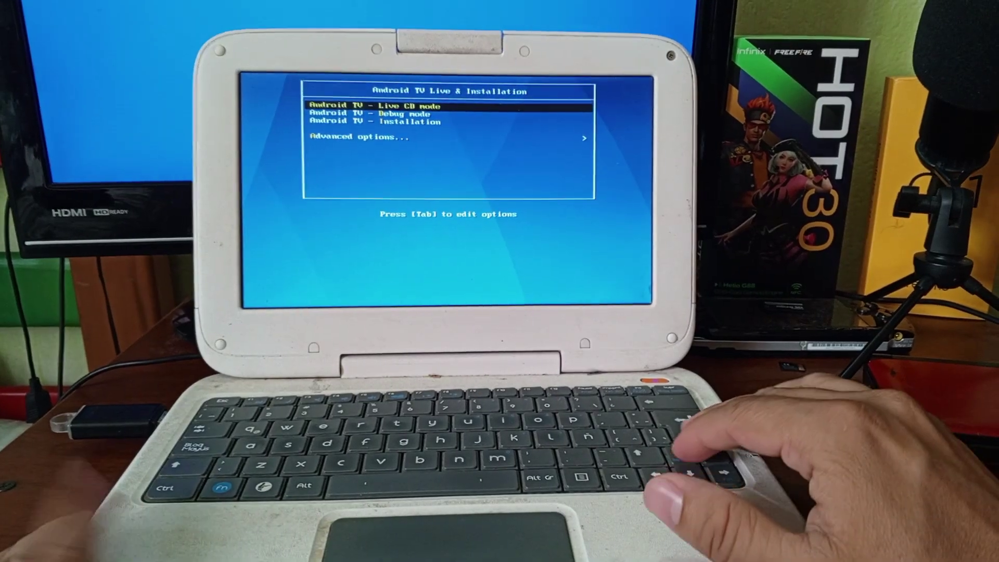
pyautogui.press('Return')
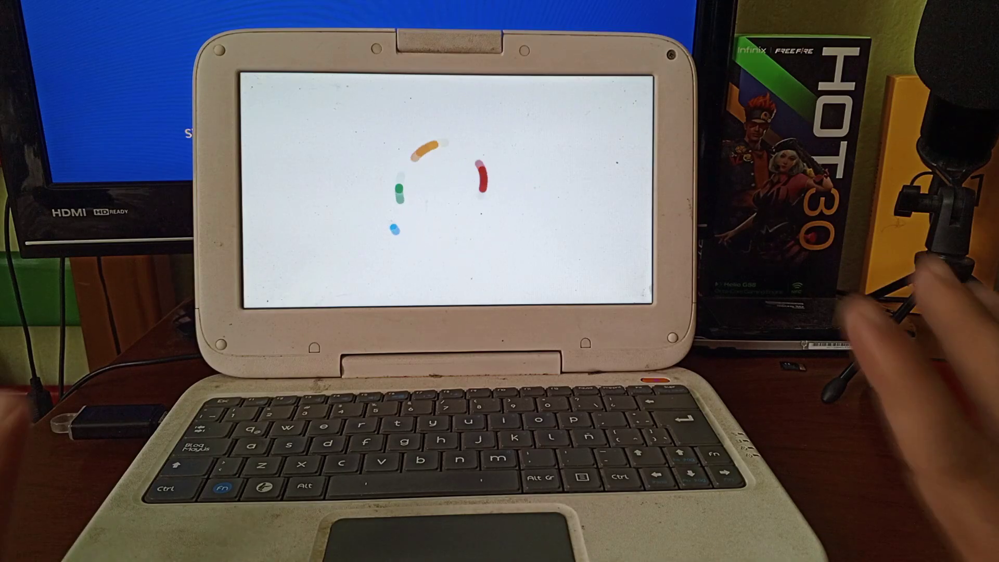